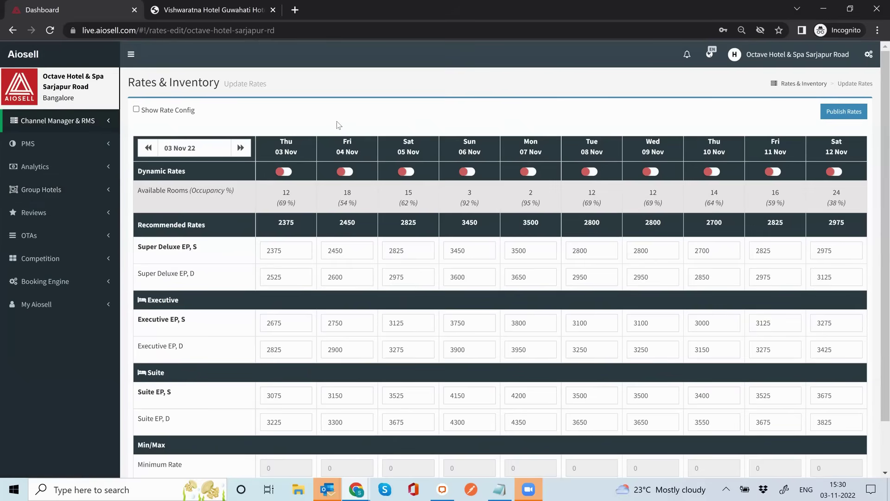
Set the Fri 04 Nov Super Deluxe EP, S rate to 2800 in the Channel Manager grid.
click(44, 123)
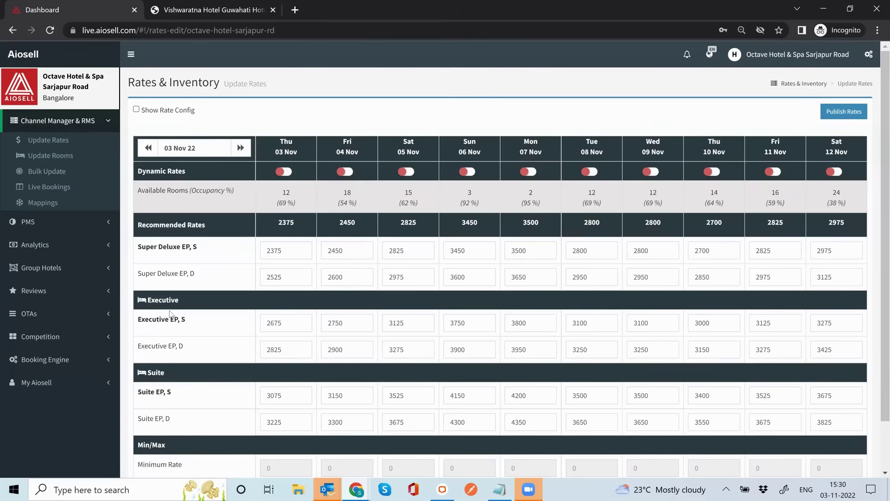
scroll(170, 339, down, 1)
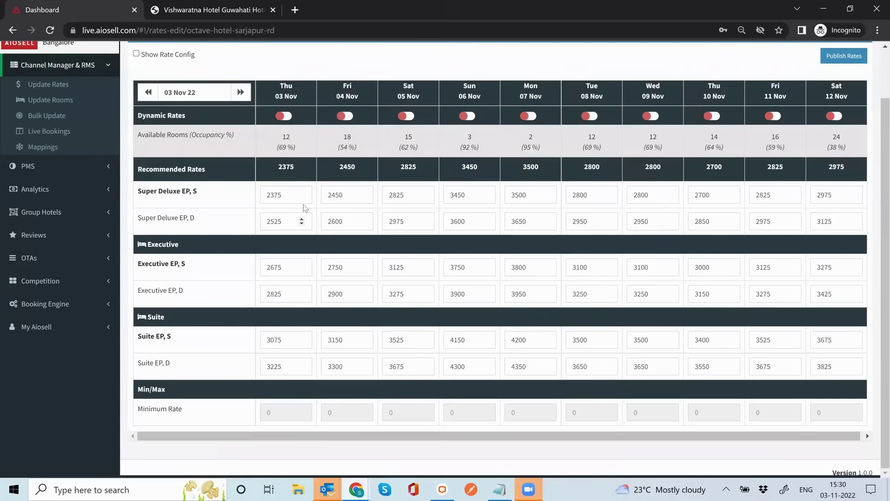
double_click(333, 192)
text(2800)
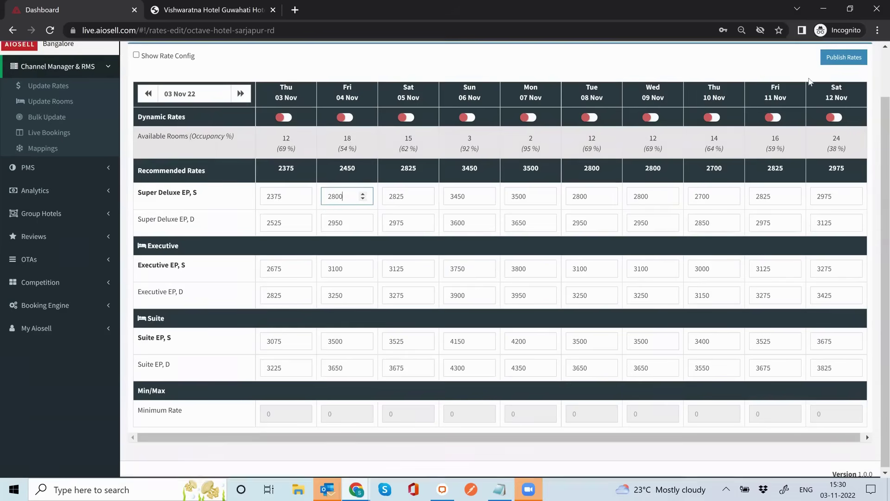
scroll(659, 198, up, 2)
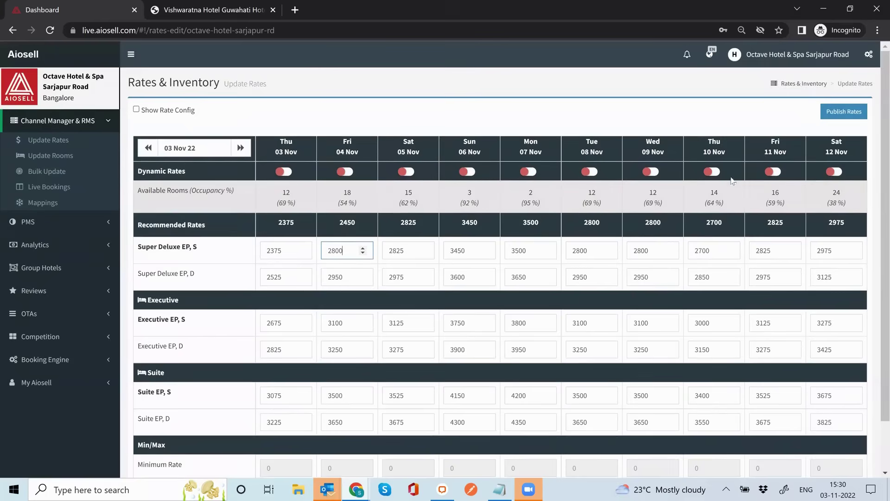
Turn on dynamic pricing for Sun 06 Nov and Mon 07 Nov.
click(470, 173)
click(533, 180)
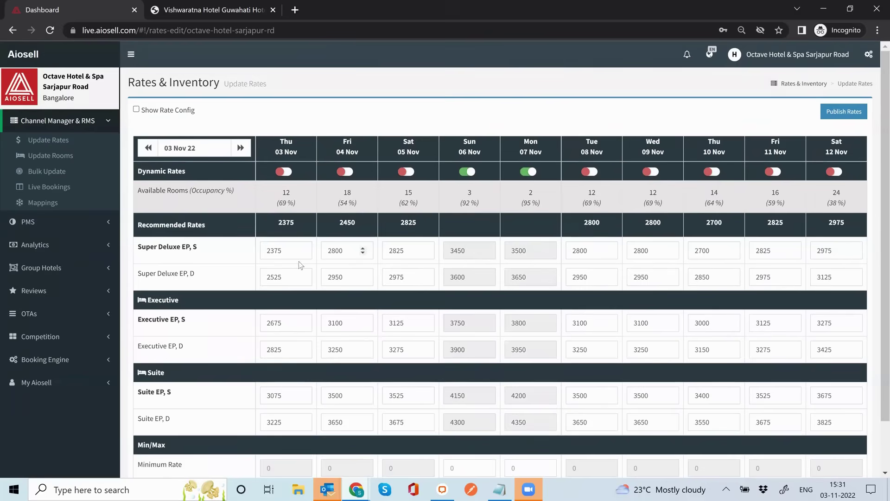
scroll(354, 270, down, 1)
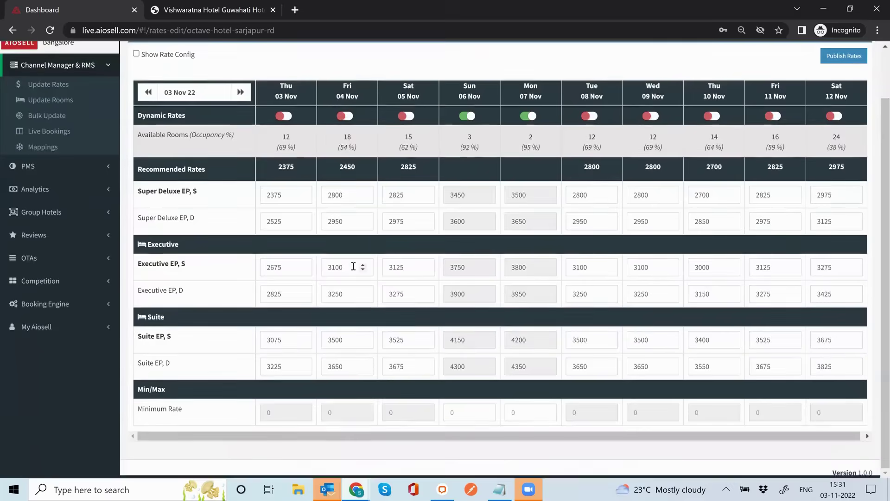
scroll(290, 272, up, 1)
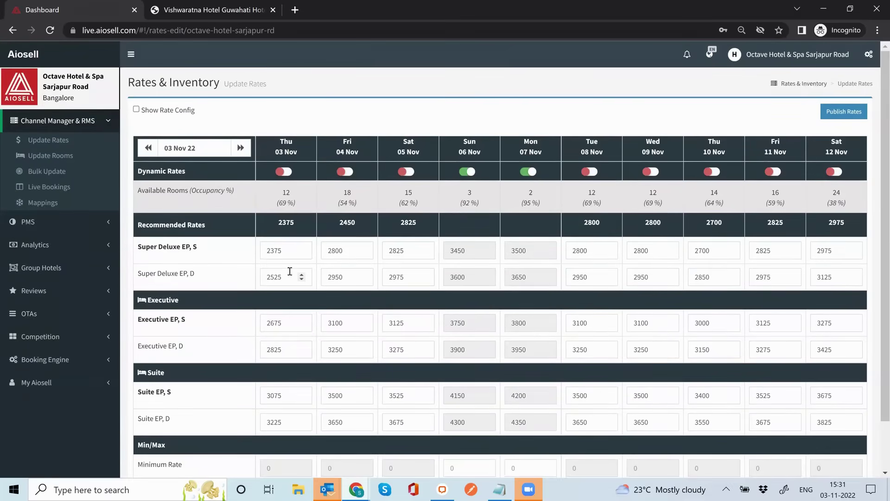
Open Bulk Update under Update Rooms and switch it to Rate, Restrictions (Rates) mode.
click(56, 159)
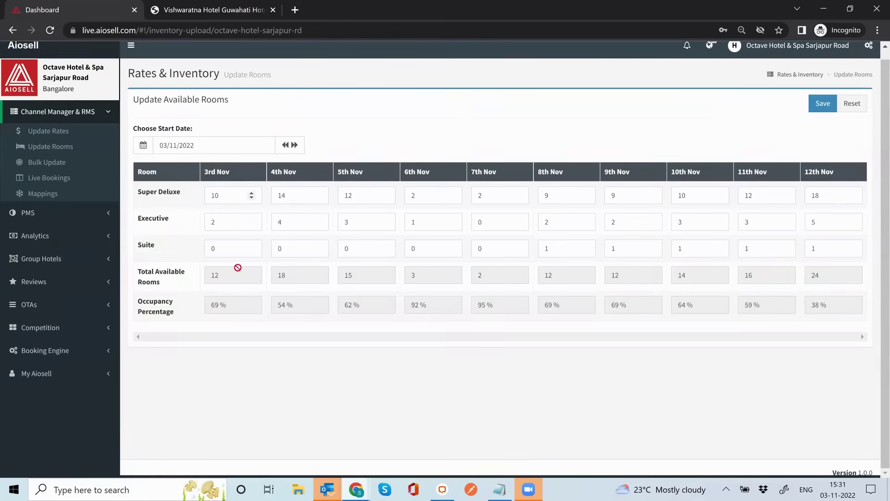
click(46, 165)
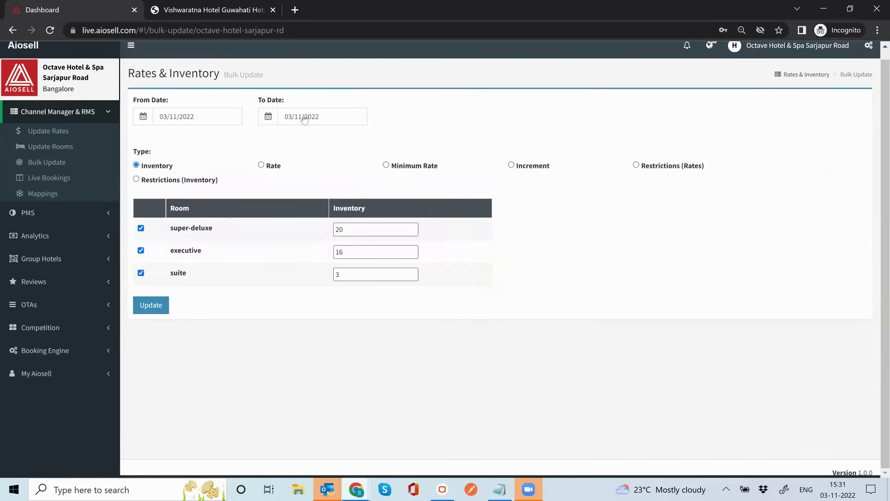
click(261, 165)
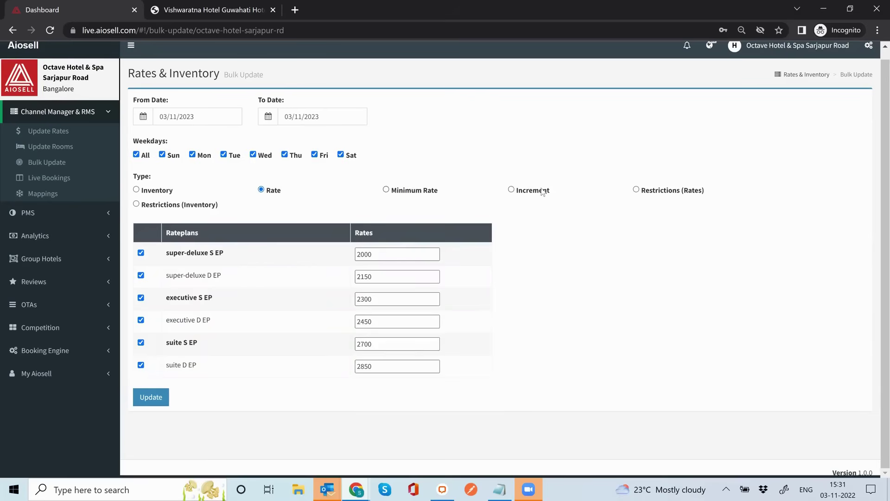
click(637, 190)
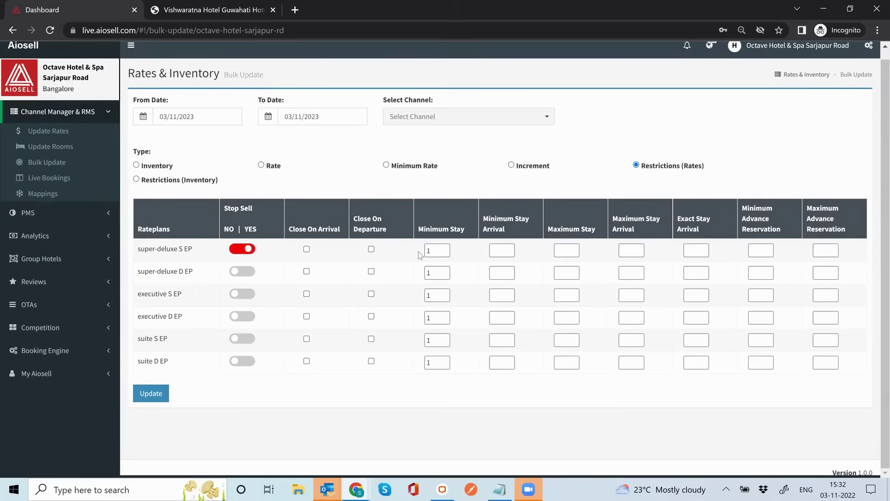
Open the Live Bookings list of recent channel reservations.
click(58, 181)
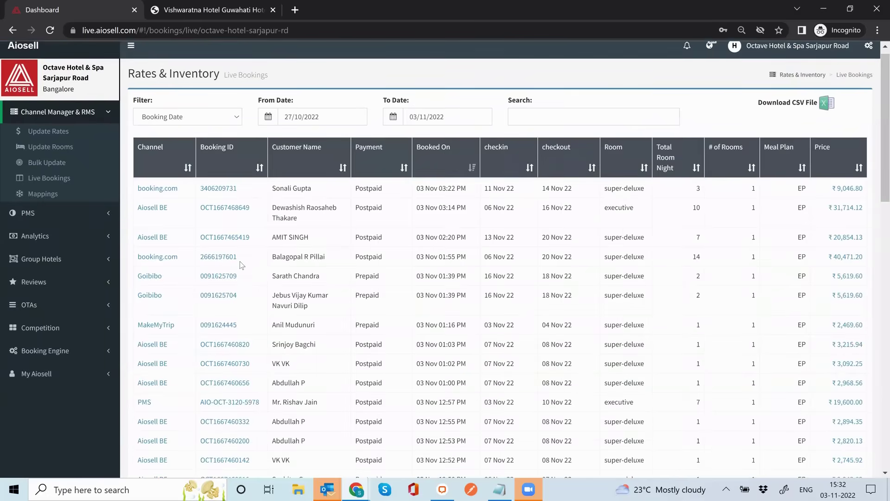
scroll(154, 301, down, 4)
scroll(151, 260, up, 5)
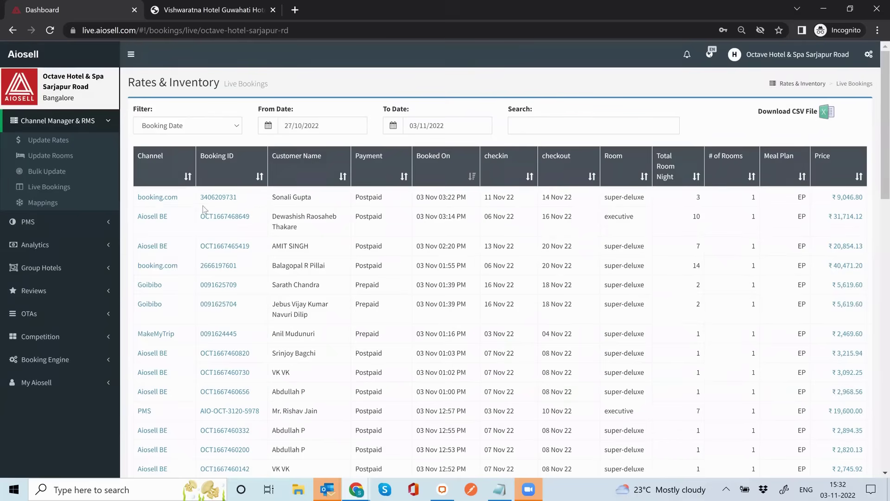
Review the newest booking's payment breakdown, including commission and net amounts, then close it.
click(854, 200)
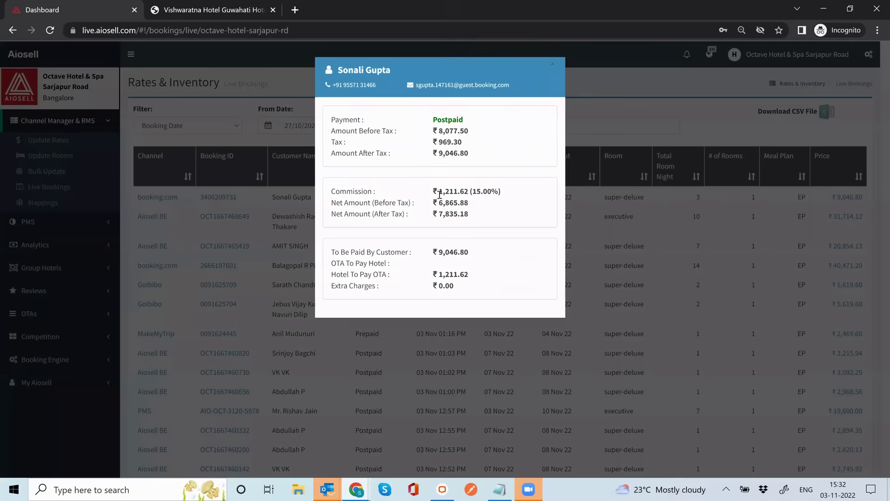
drag(472, 192, 497, 187)
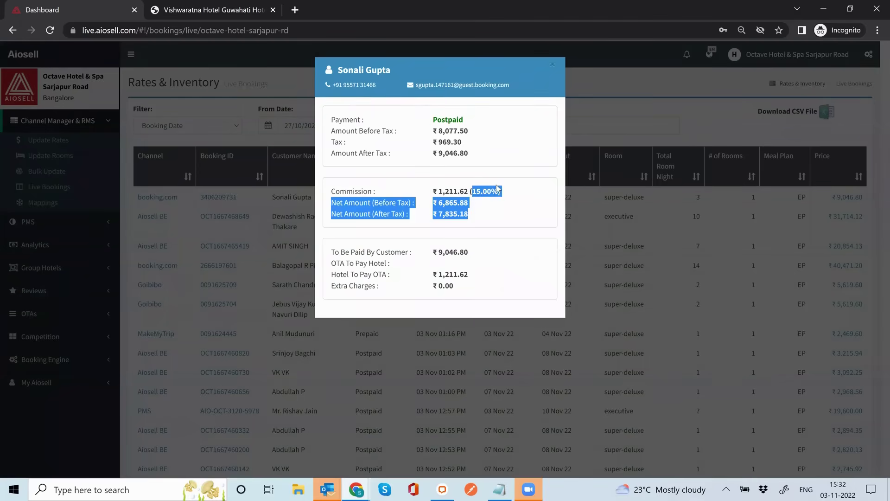
click(486, 215)
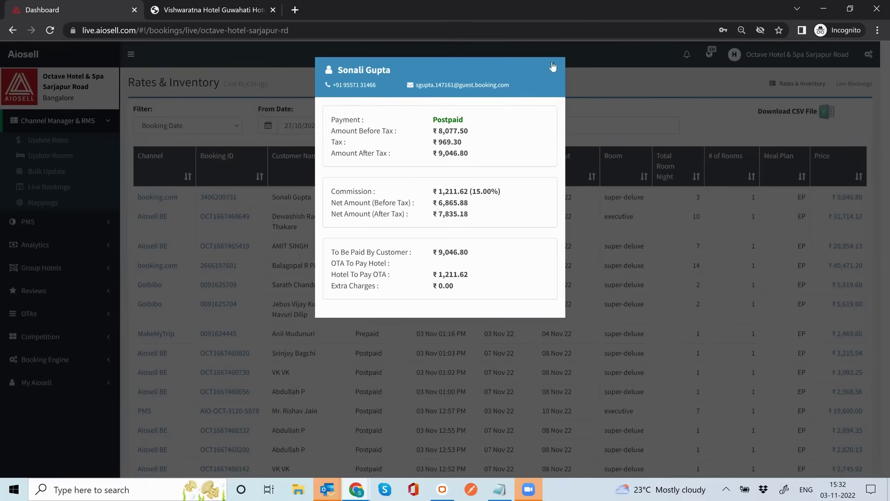
click(67, 188)
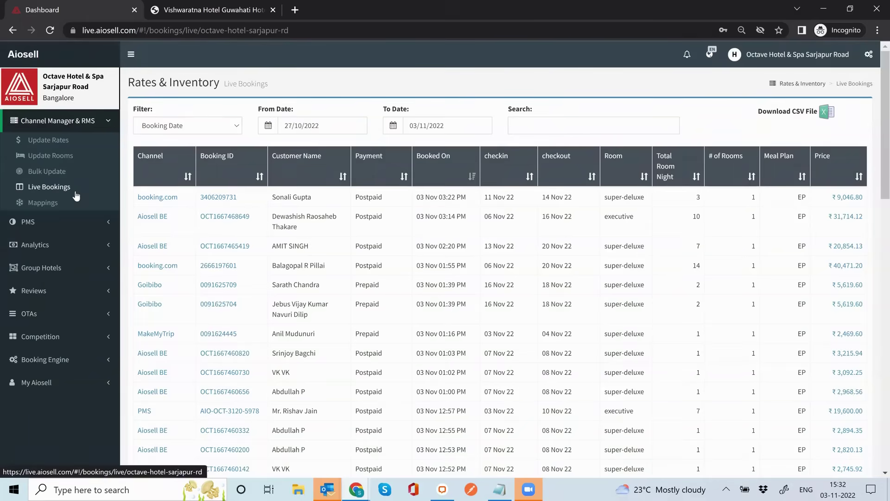
Open the Booking Engine live link in a new tab and browse the Super Deluxe and Executive room cards.
click(45, 360)
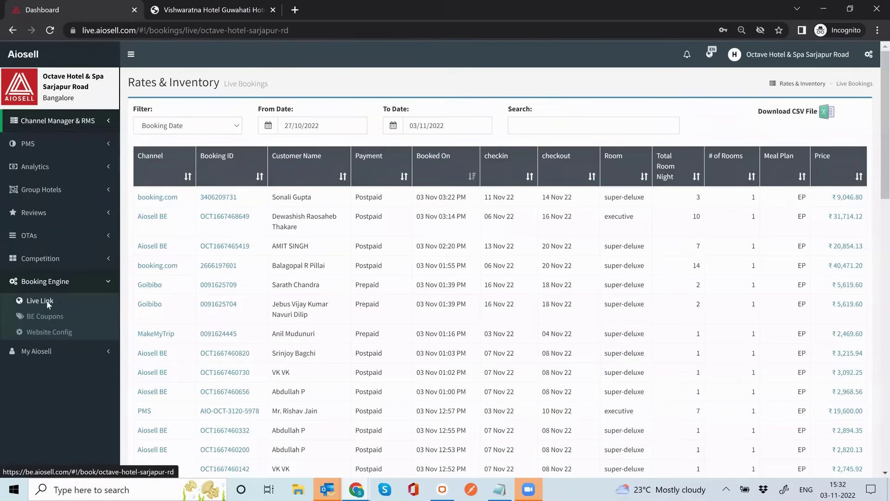
click(48, 310)
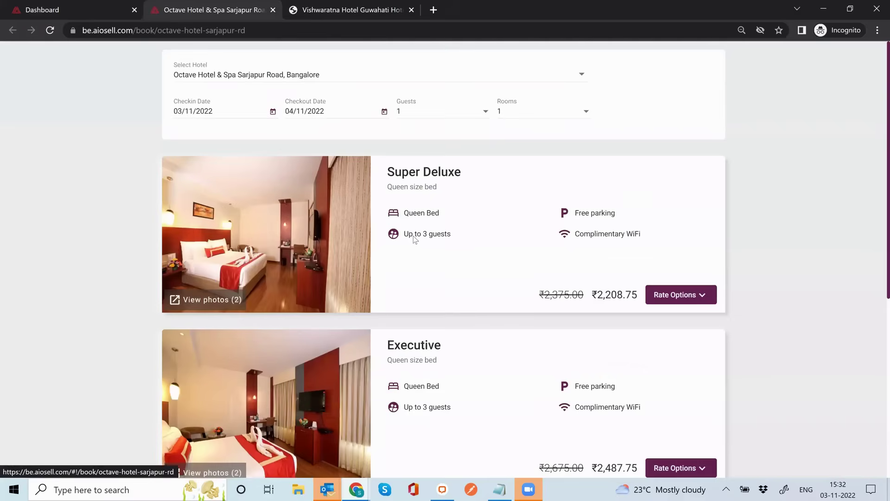
scroll(705, 222, down, 3)
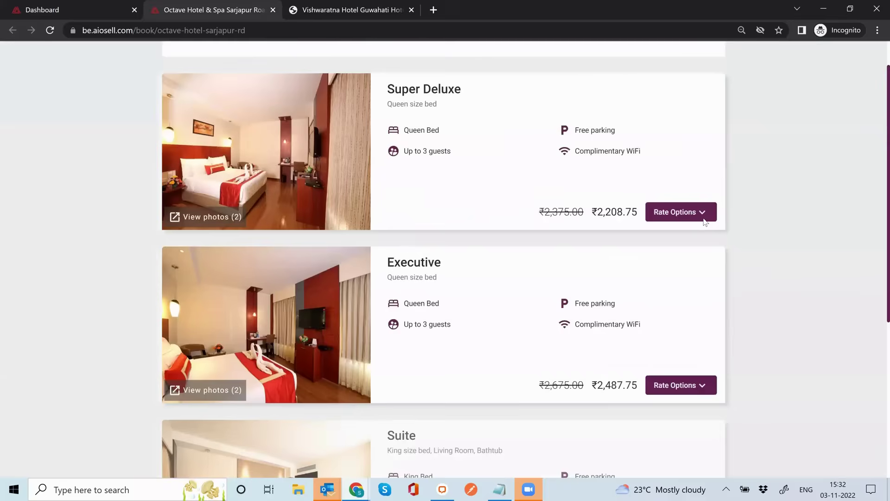
scroll(259, 180, up, 3)
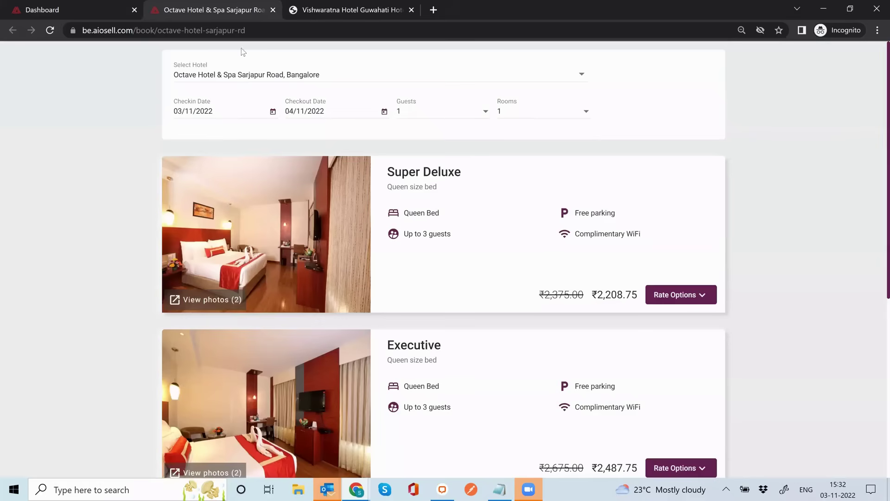
Switch to the Vishwaratna Hotel website and look over its home page.
click(320, 7)
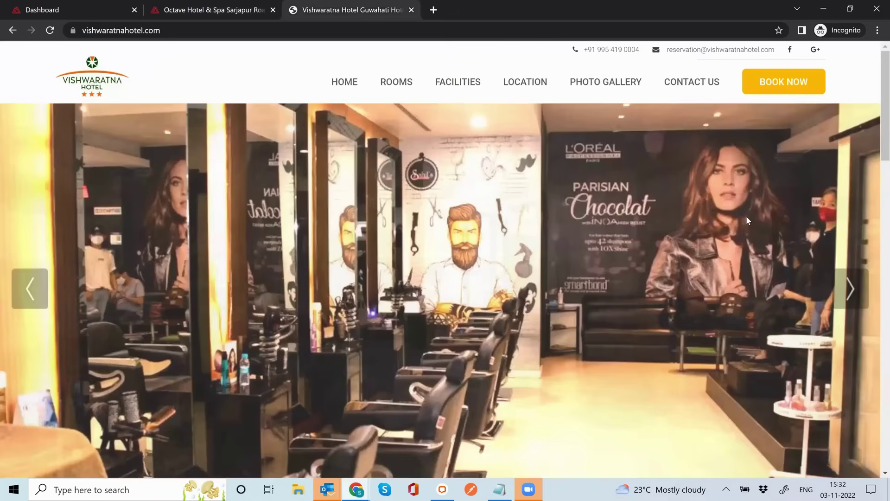
scroll(744, 216, down, 15)
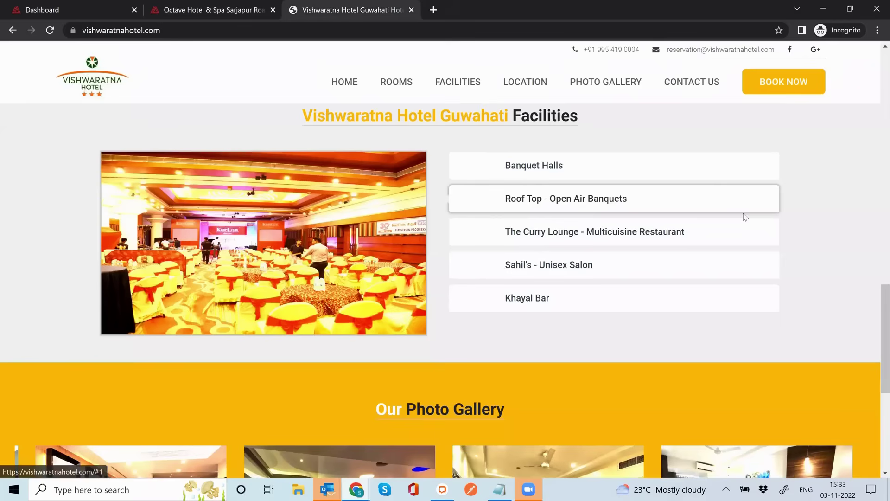
scroll(746, 217, up, 3)
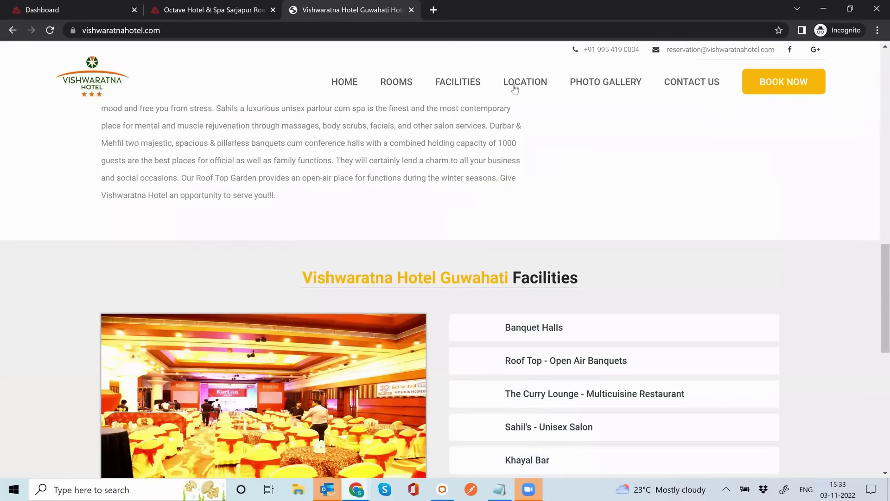
Browse the hotel's ROOMS page, then go to the FACILITIES page.
click(391, 83)
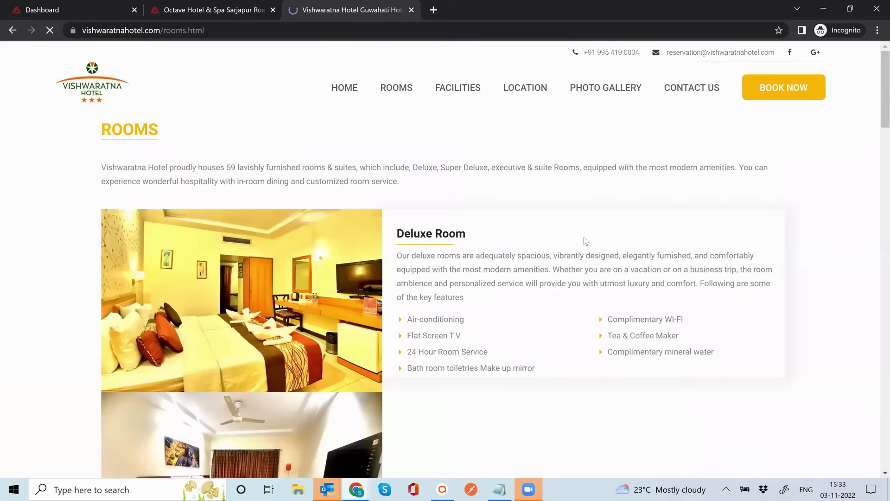
scroll(586, 240, down, 3)
scroll(586, 240, down, 3)
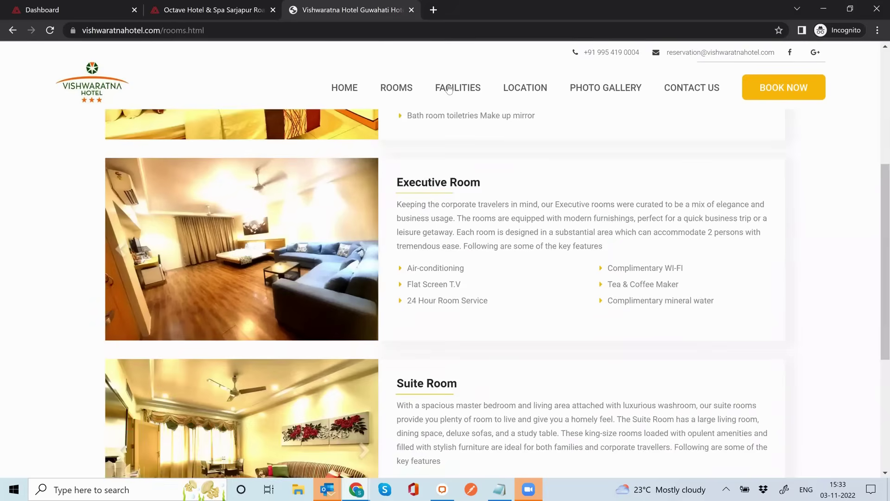
scroll(379, 106, up, 6)
click(796, 95)
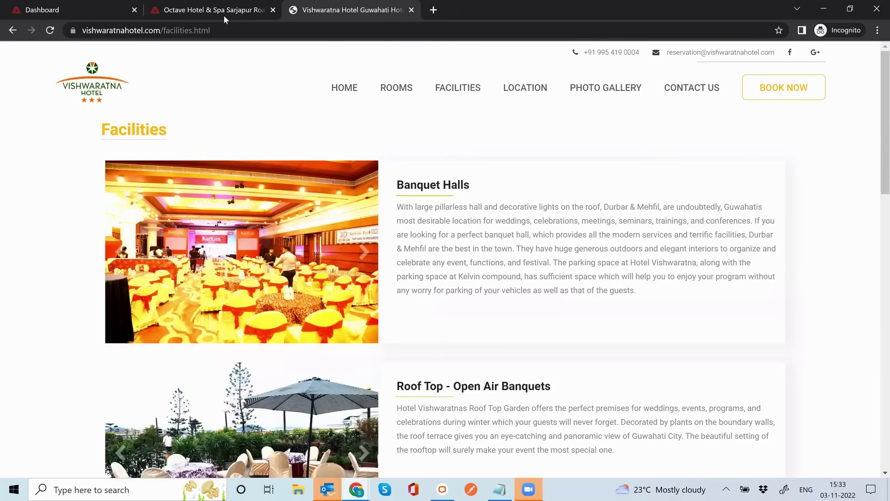
Return to the booking engine and inspect the discounted Super Deluxe price.
key(ctrl+shift+Tab)
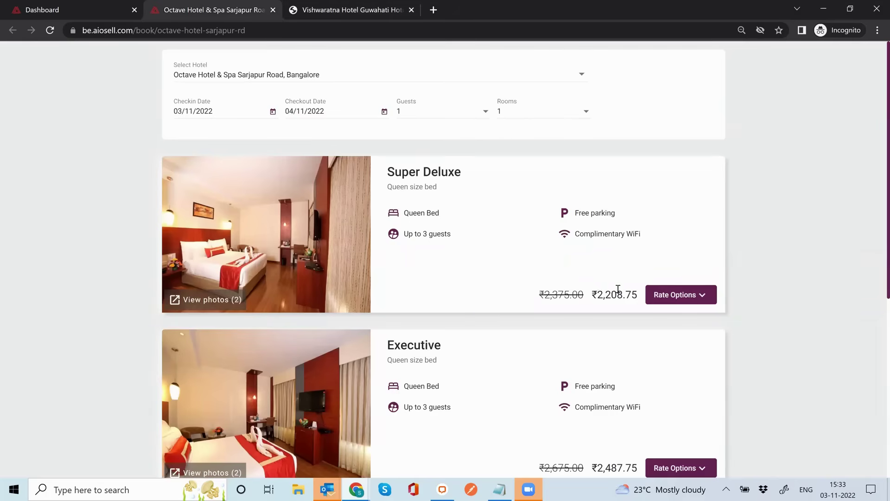
drag(597, 295, 623, 292)
scroll(791, 250, down, 5)
scroll(678, 299, up, 5)
Book the Super Deluxe accommodation-only rate, then return to the Aiosell dashboard with PMS expanded.
click(677, 295)
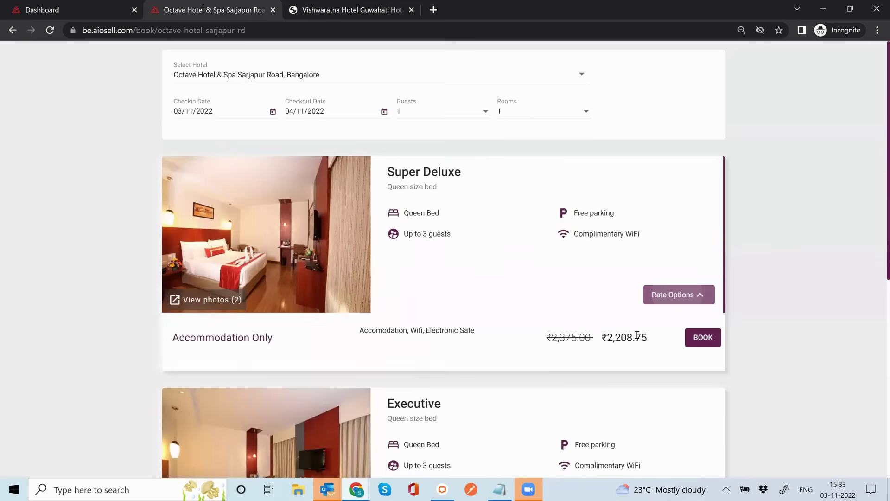
click(704, 338)
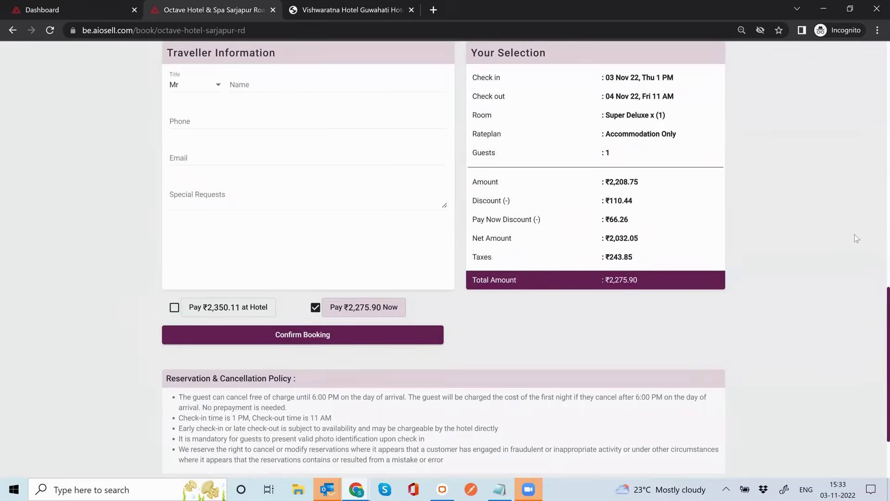
scroll(872, 239, up, 10)
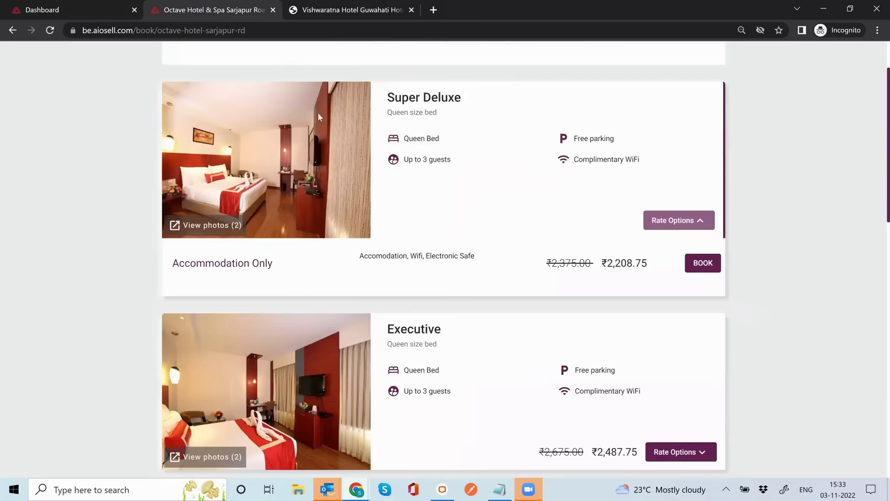
scroll(278, 121, up, 2)
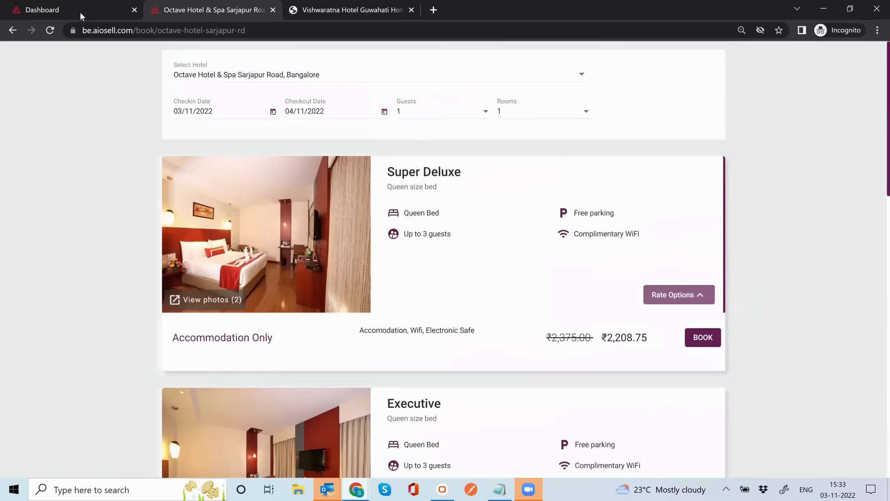
key(ctrl+shift+Tab)
click(24, 143)
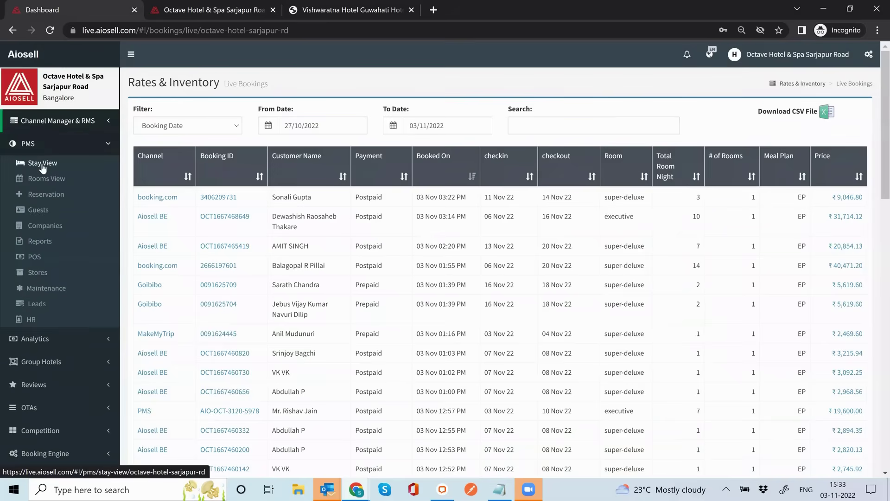
Open the PMS Stay View for 03–09 Nov and check the unassigned reservations on 04 Nov.
click(42, 164)
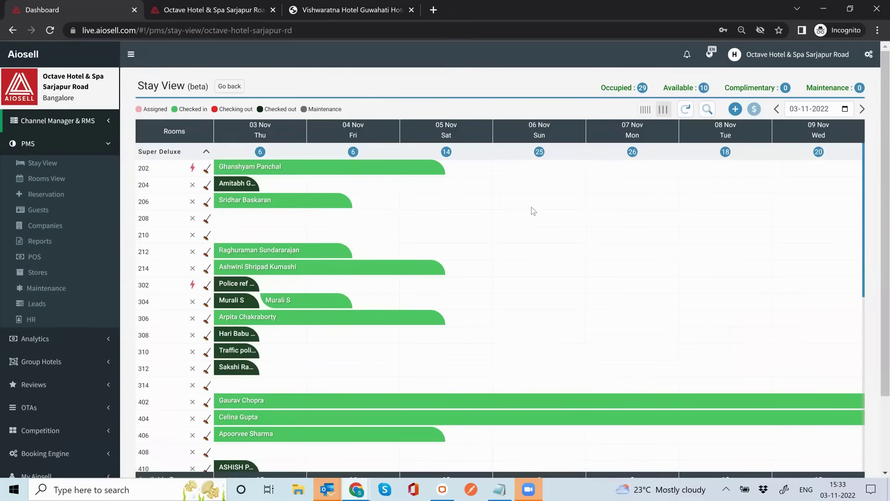
scroll(533, 211, down, 5)
scroll(532, 210, up, 5)
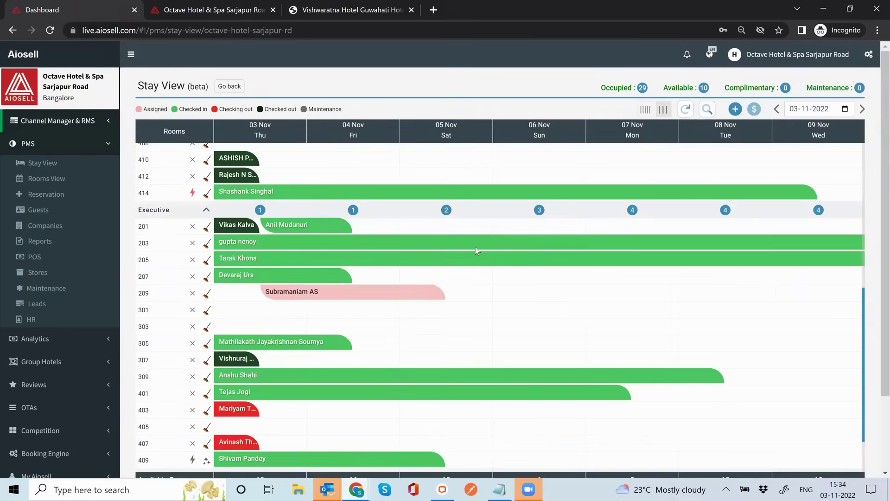
scroll(412, 220, down, 2)
scroll(412, 220, up, 8)
click(352, 152)
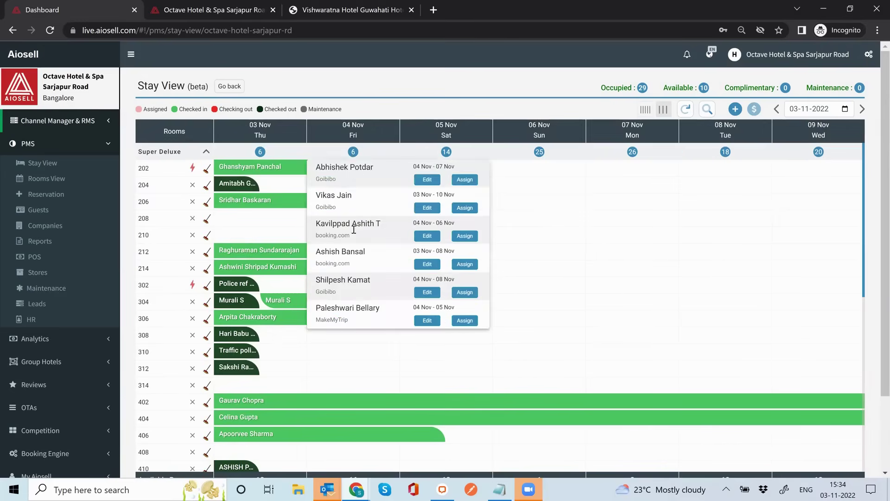
click(502, 203)
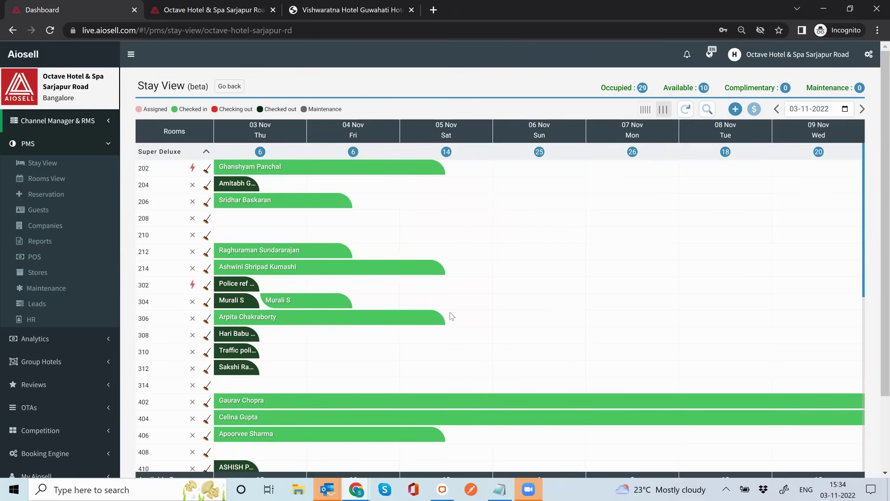
click(438, 268)
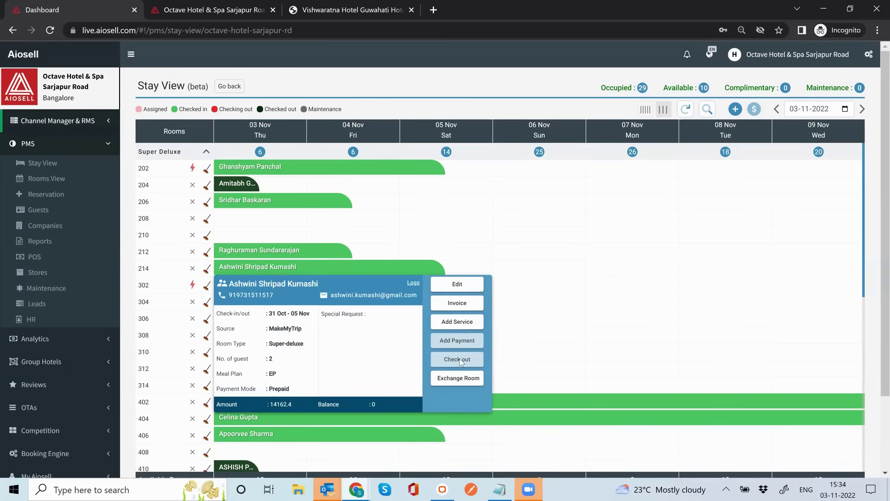
click(563, 269)
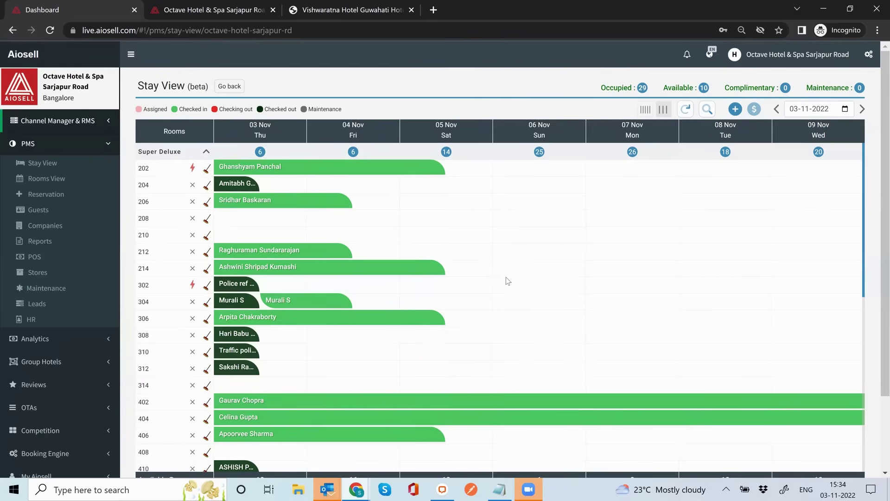
scroll(505, 277, down, 3)
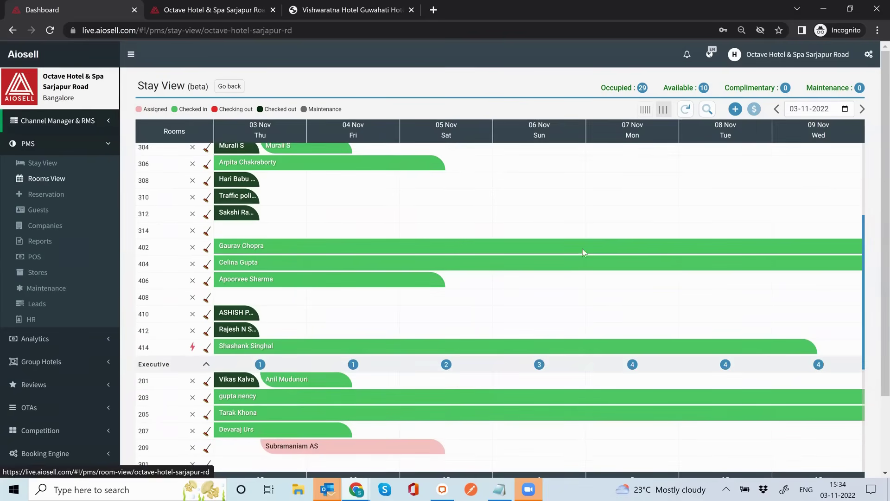
Browse the Rooms View status overview, then open the Reservation Data list.
click(43, 180)
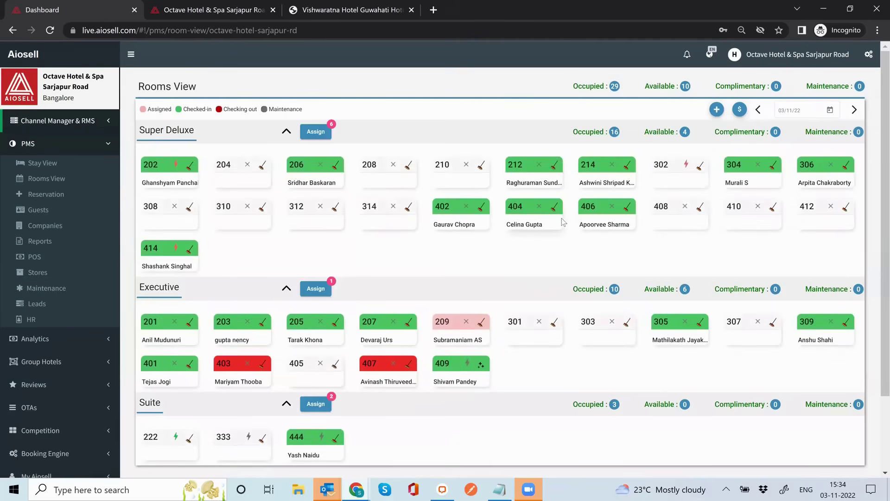
scroll(378, 174, down, 2)
scroll(277, 128, up, 2)
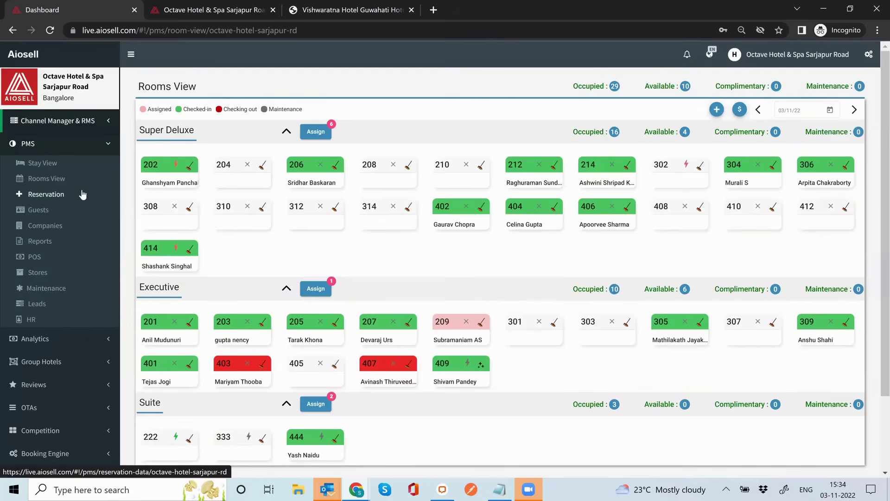
click(46, 194)
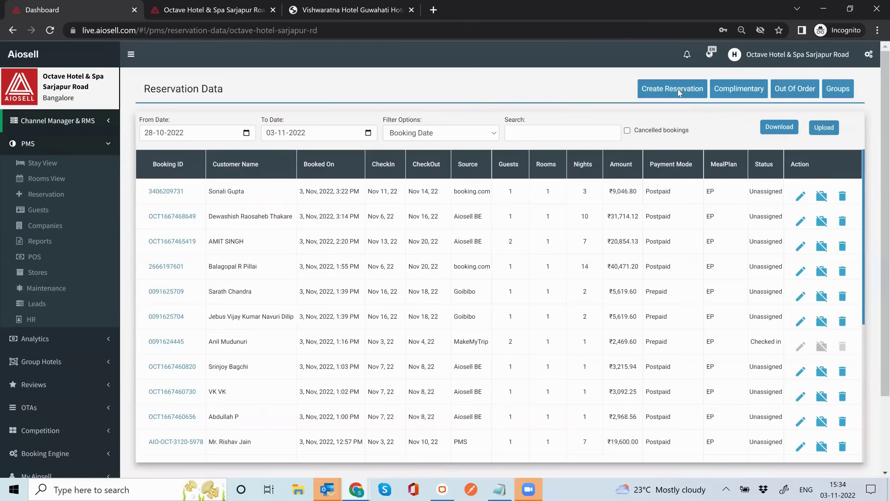
click(678, 91)
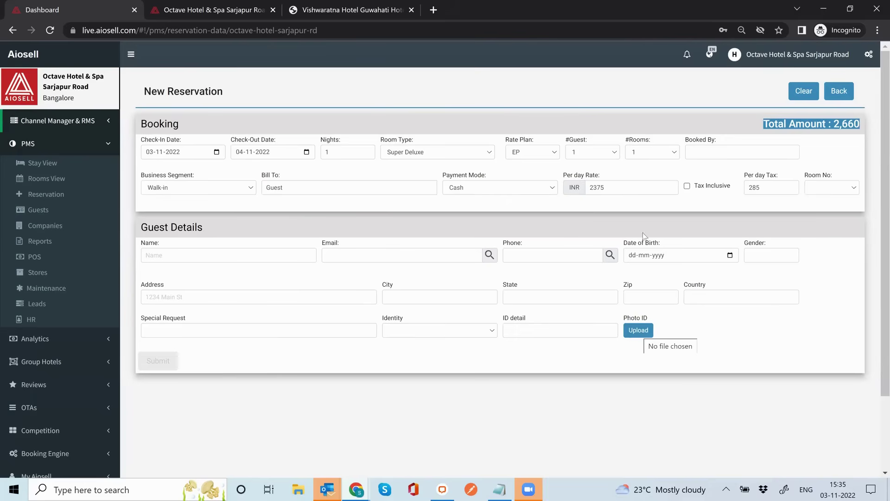
click(837, 96)
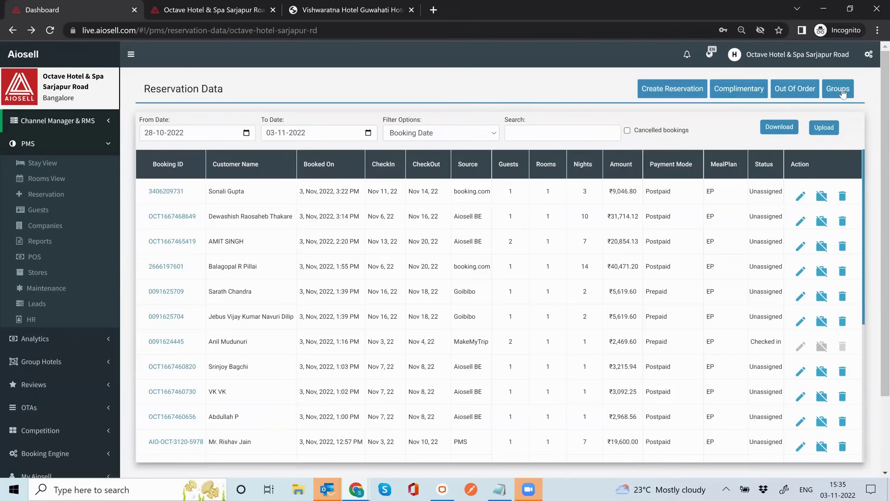
Scroll through the PMS guest directory, then open the Companies list of billed and outstanding totals.
click(38, 210)
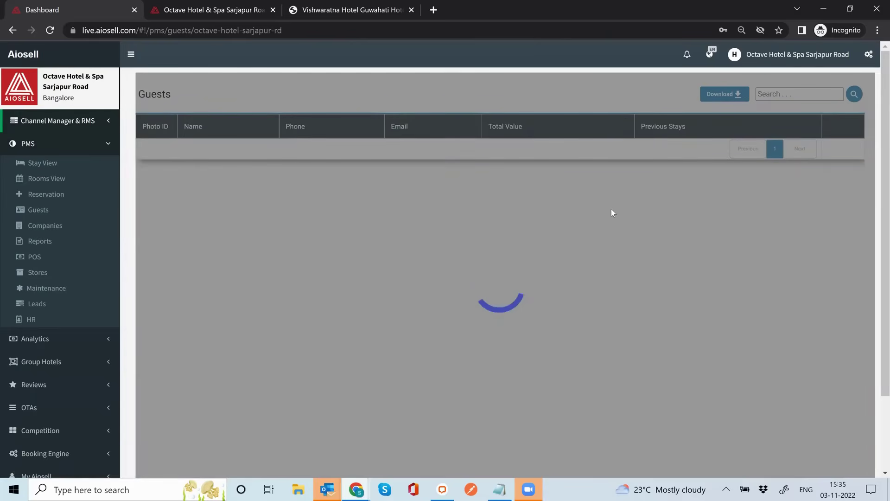
scroll(610, 213, down, 2)
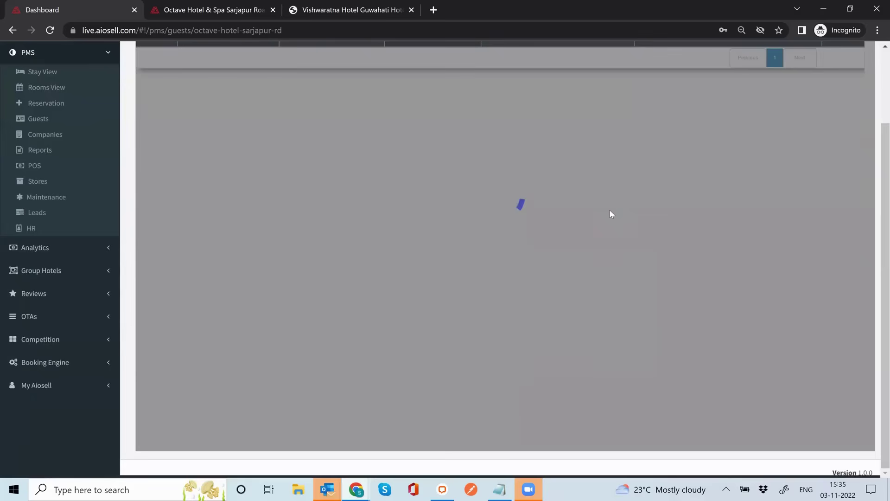
scroll(610, 211, up, 2)
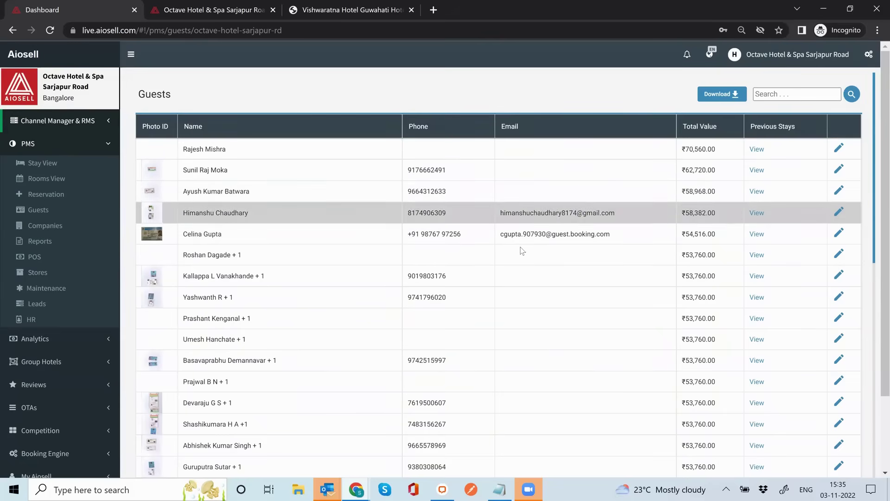
scroll(521, 251, down, 5)
scroll(521, 251, up, 5)
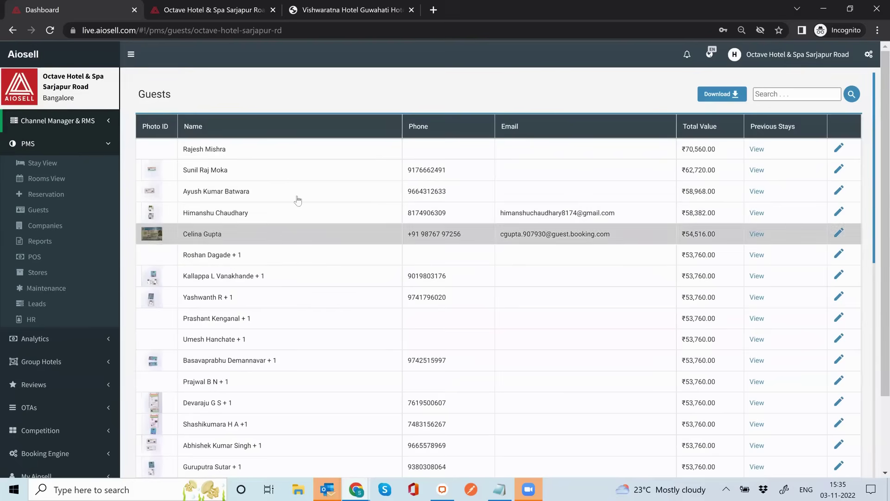
click(44, 227)
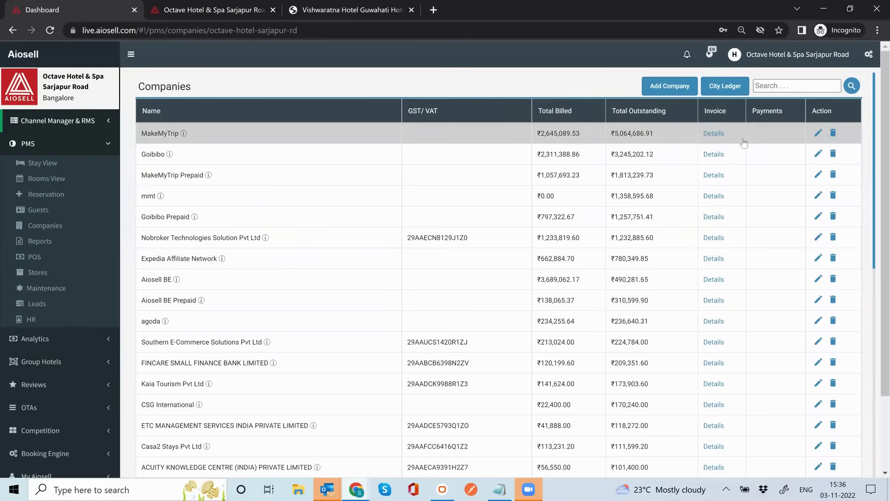
View MakeMyTrip's invoice details, then open the Reports page showing the 03-11-2022 Arrival Report.
click(714, 134)
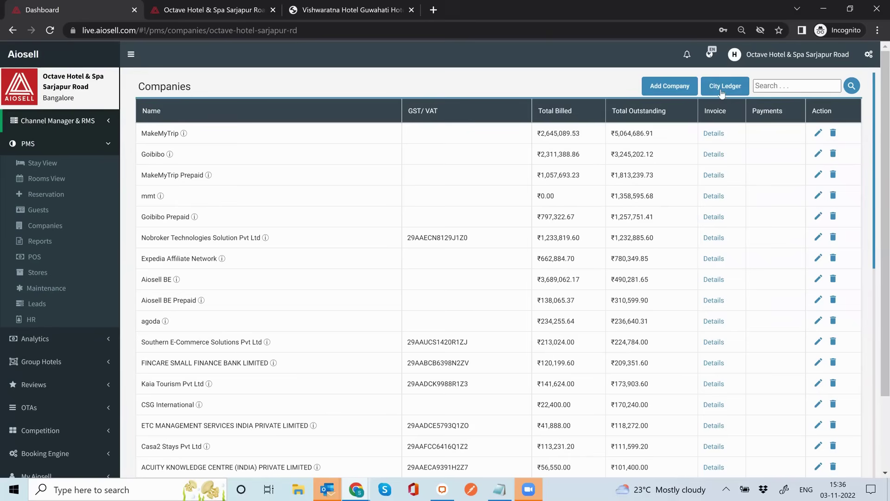
click(36, 243)
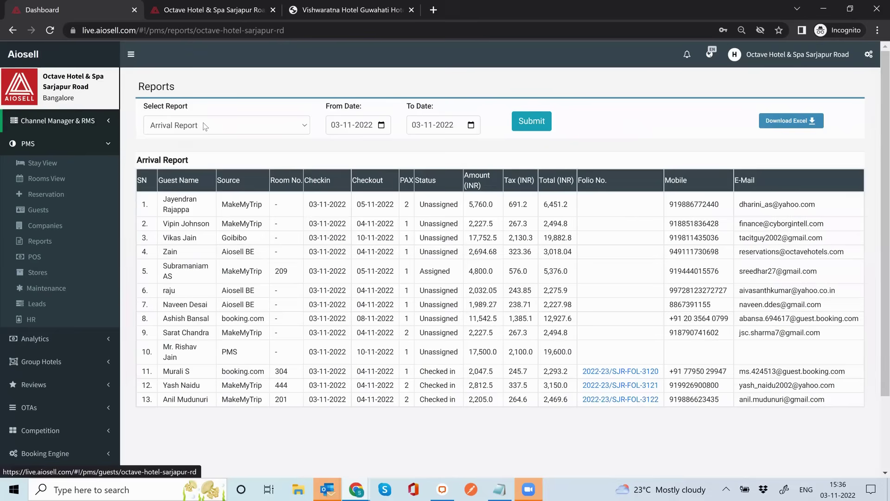
Browse the Select Report list covering Front Office, Accounting, Management and Groups reports.
click(231, 124)
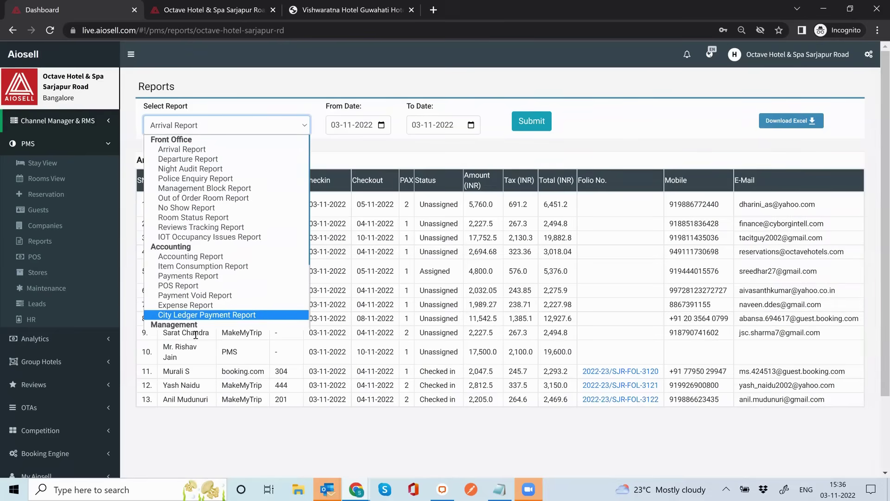
scroll(216, 264, down, 3)
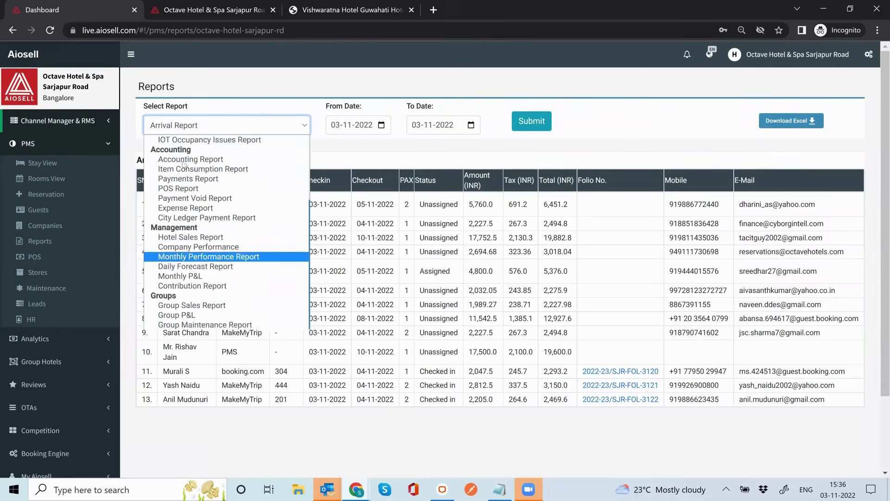
scroll(199, 209, up, 3)
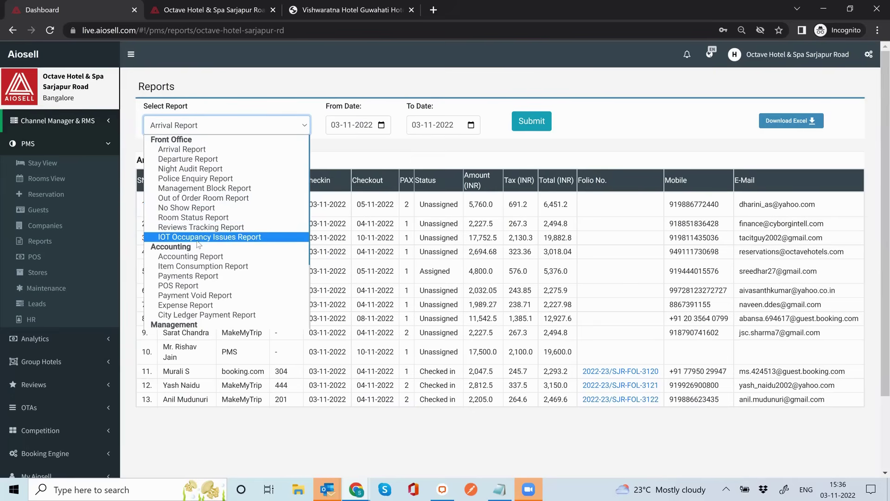
scroll(200, 260, down, 3)
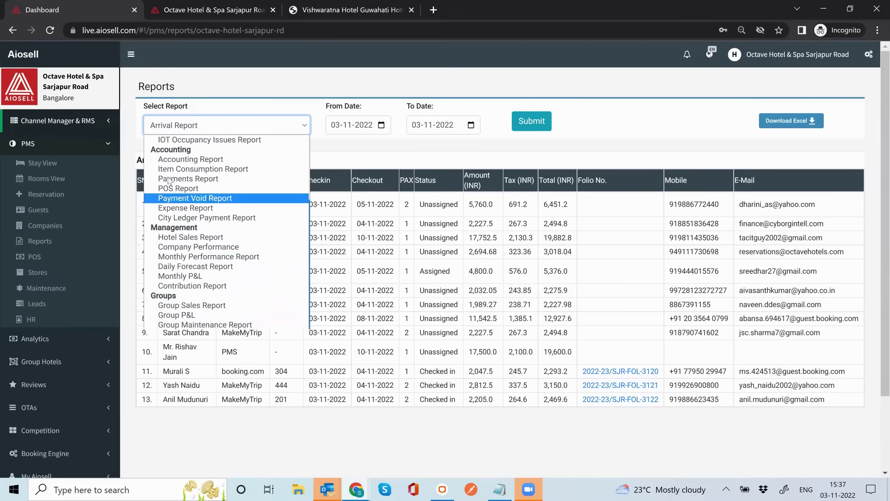
Dismiss the report list keeping the 03-11-2022 Arrival Report, and collapse the PMS sidebar group.
click(374, 141)
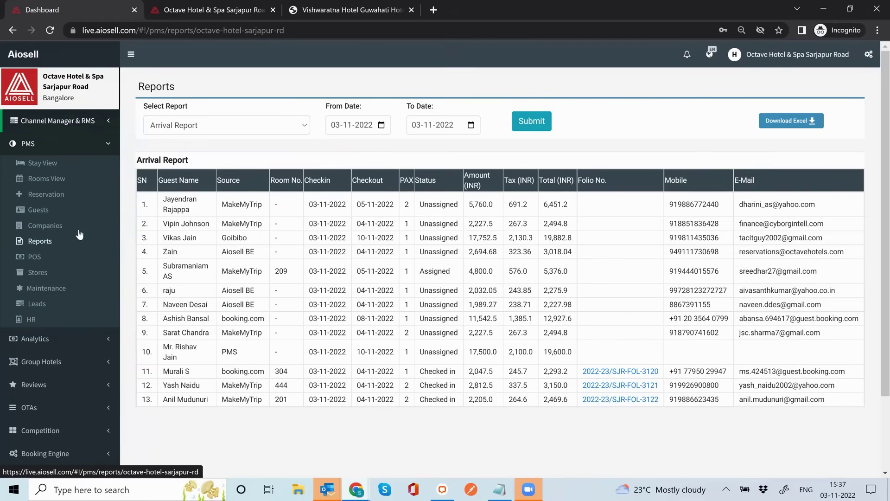
click(28, 145)
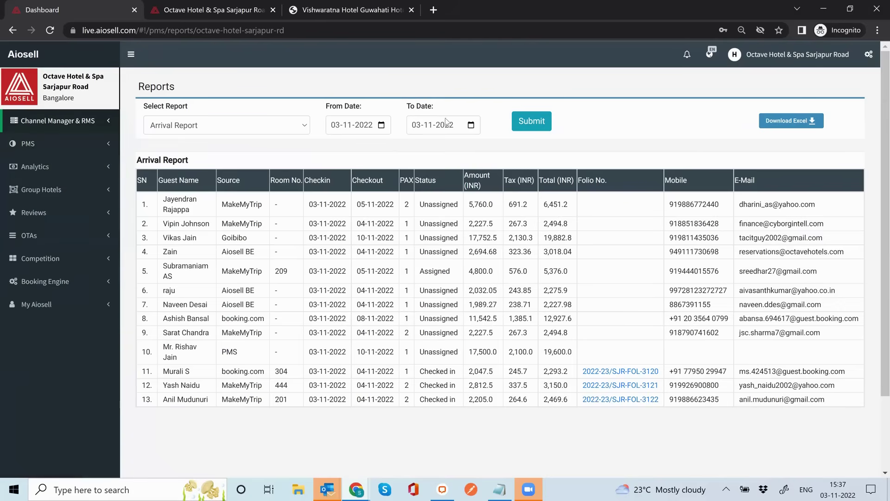